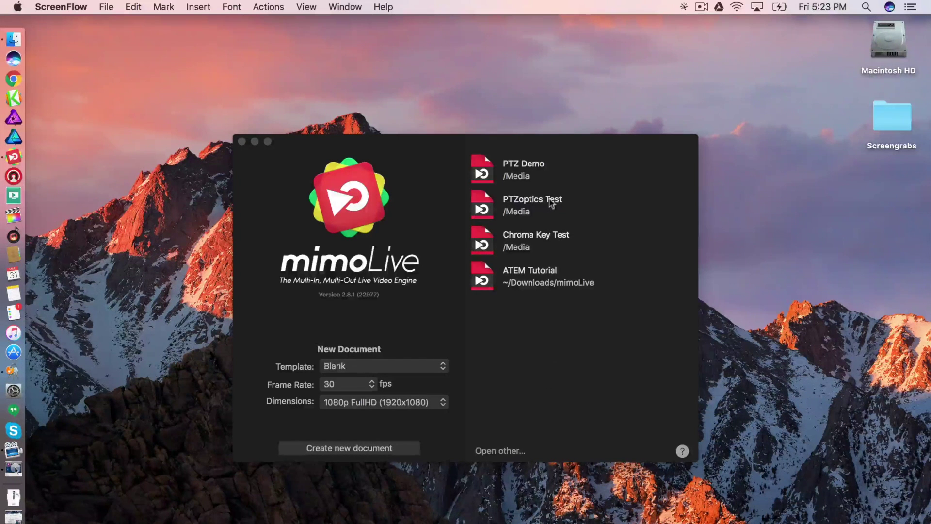
- Open the PTZ Demo document from the recent list and maximise its window to full screen
double_click(495, 167)
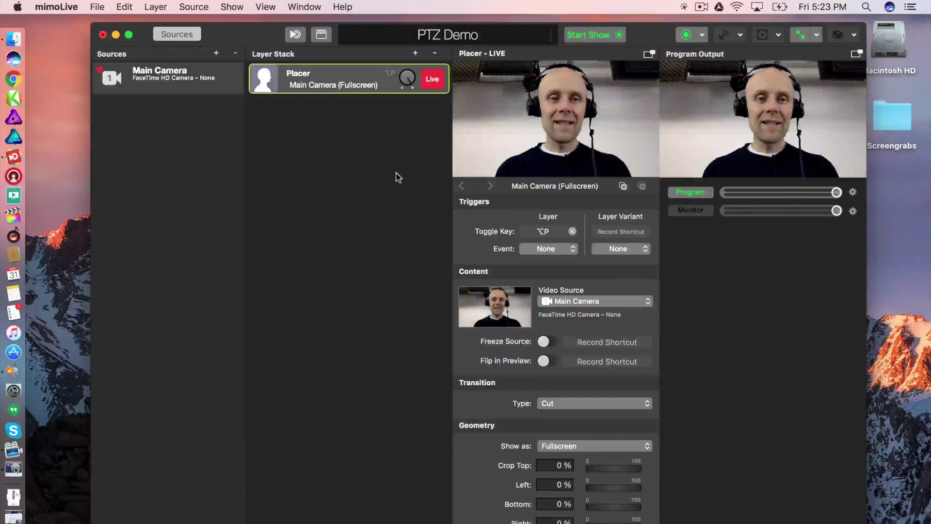
left_click(128, 35)
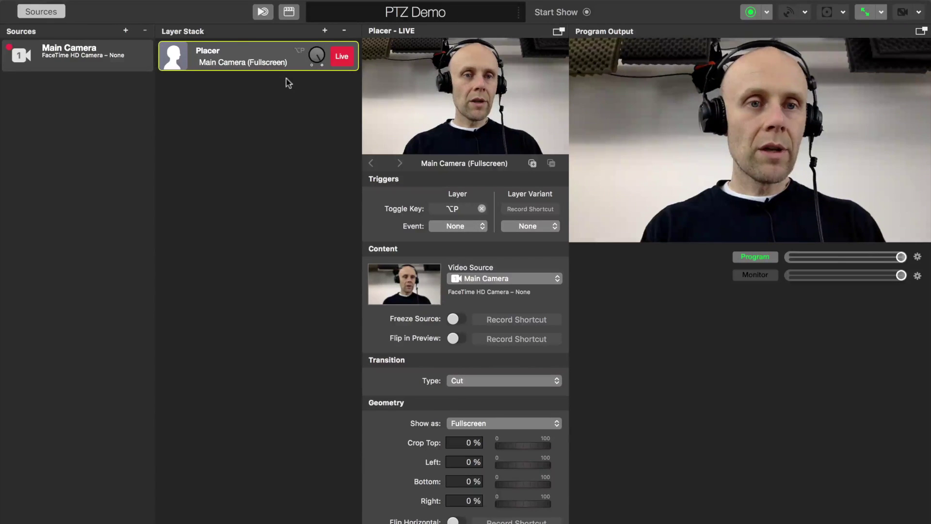
- Take the Main Camera Placer layer off air and add a Blackmagic Design Video source as Camera 2
left_click(339, 59)
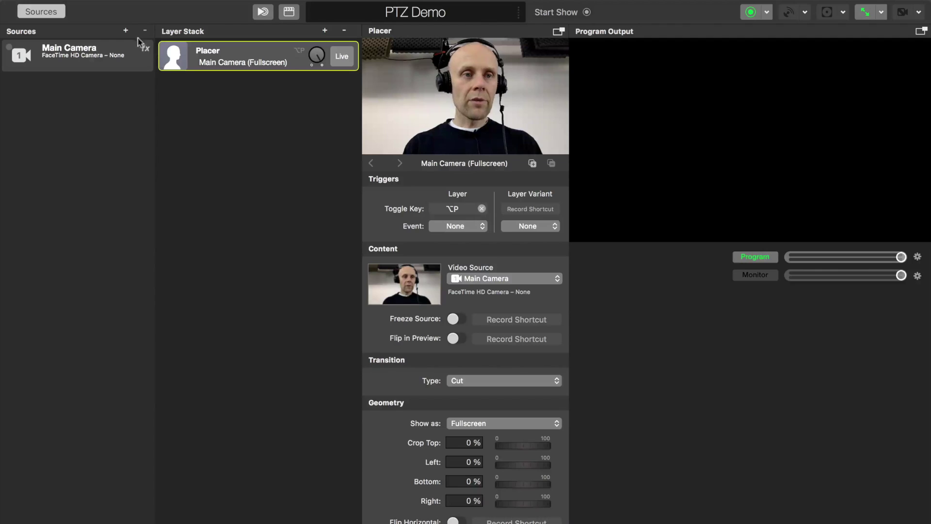
left_click(124, 31)
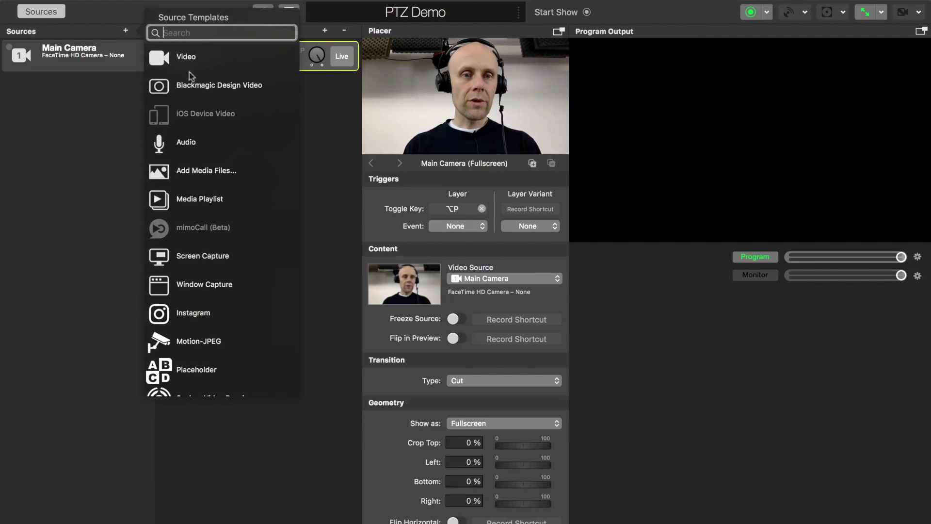
left_click(192, 88)
double_click(192, 88)
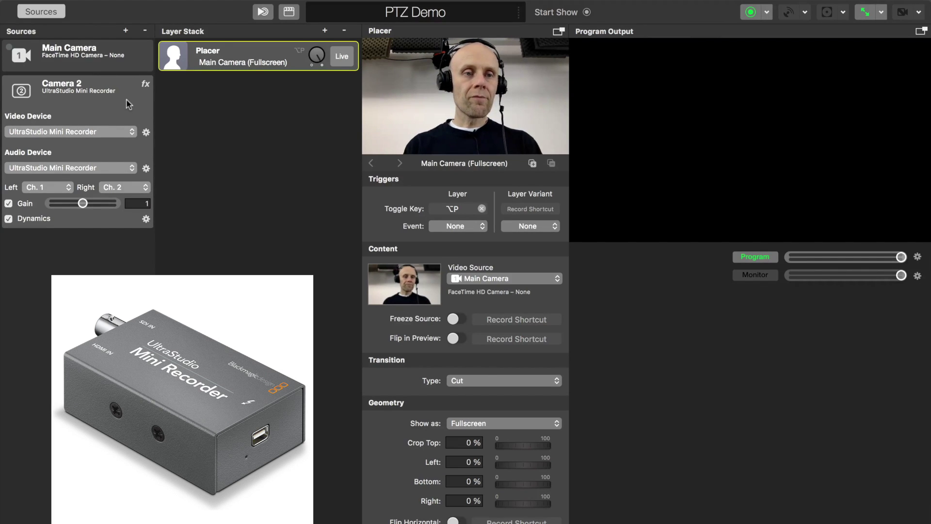
- Create a Placer layer from the Camera 2 source and put it live
left_click_drag(139, 103, 262, 103)
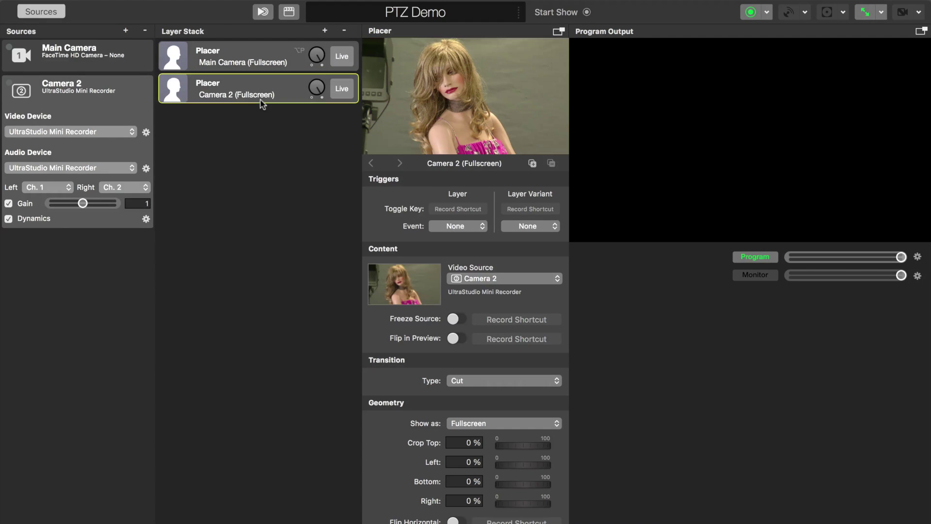
left_click(339, 89)
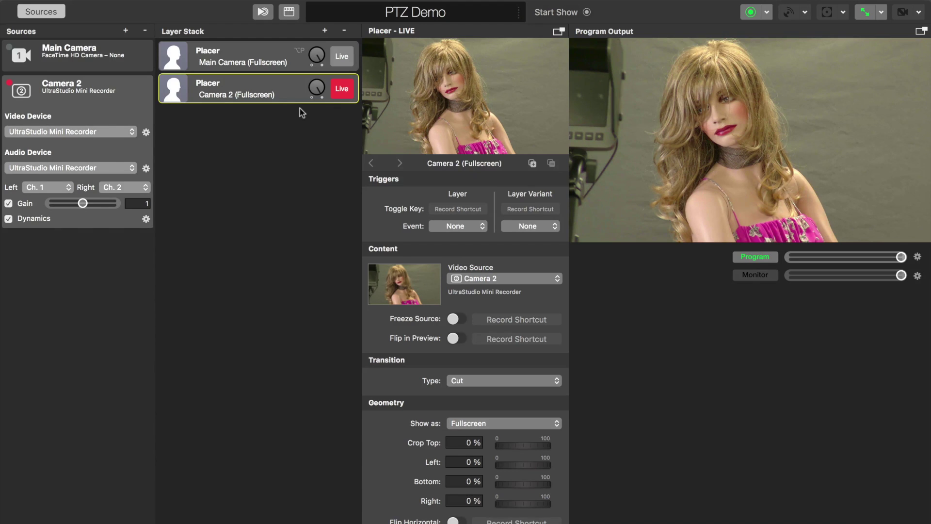
- Add a PTZOptics Controller layer found by searching 'ptz' and set its Video Source to Camera 2
left_click(324, 31)
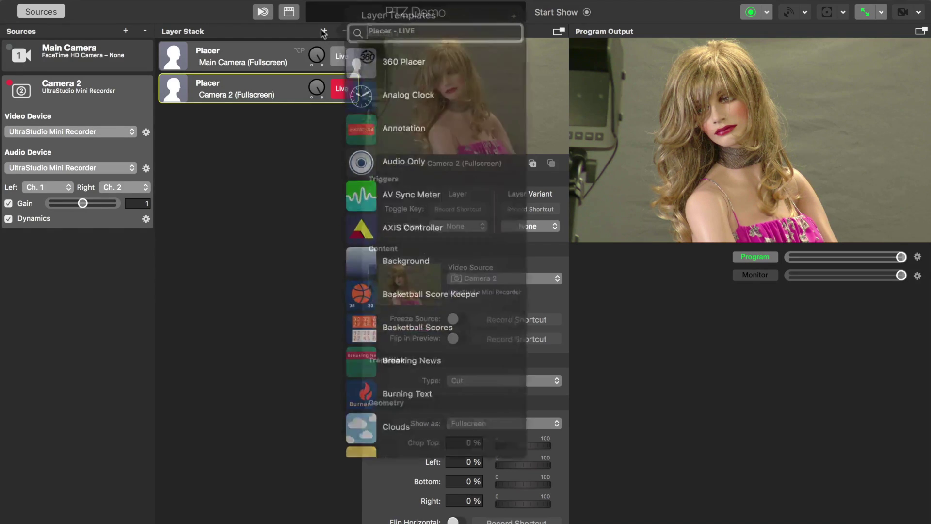
type("ptz")
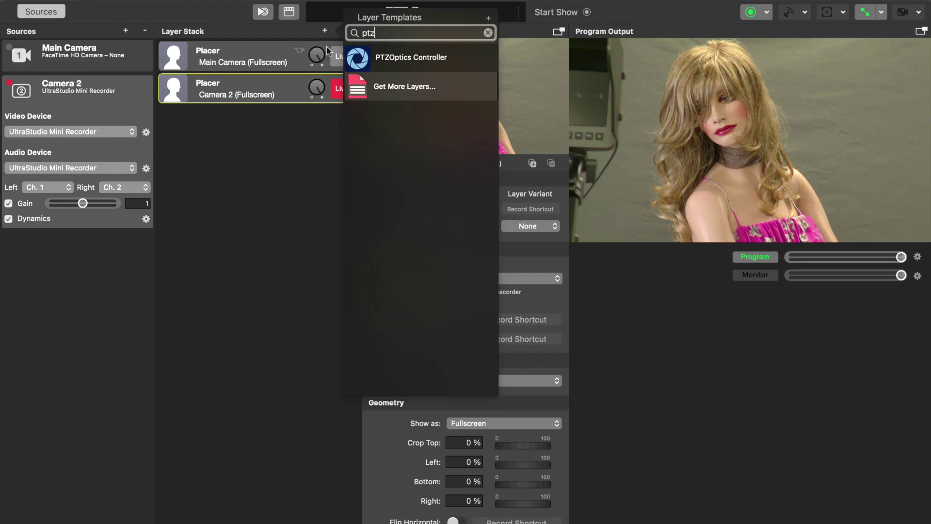
left_click_drag(362, 59, 275, 88)
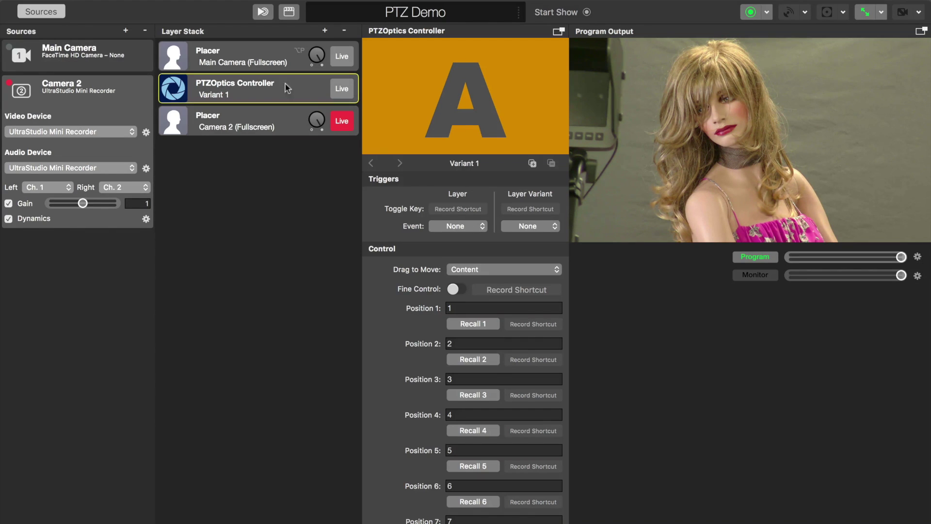
scroll(401, 349, "down", 5)
scroll(402, 349, "down", 6)
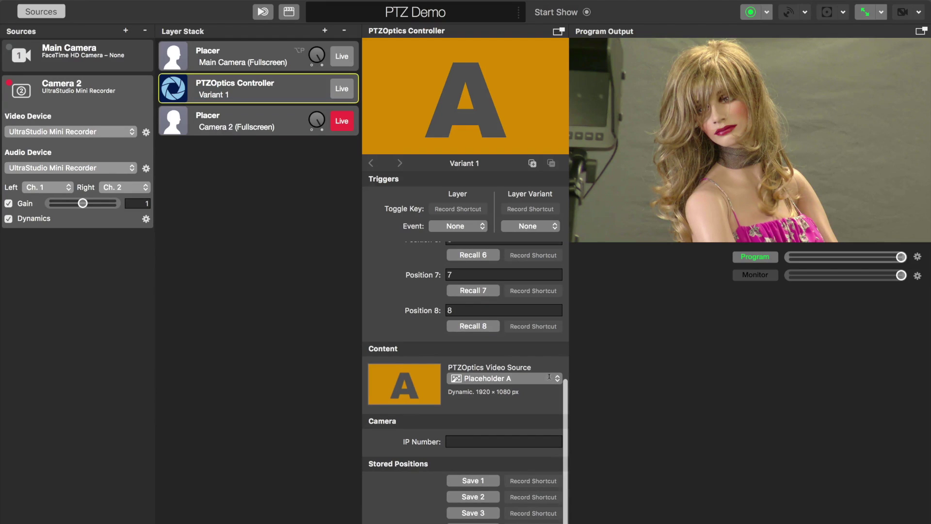
left_click(547, 379)
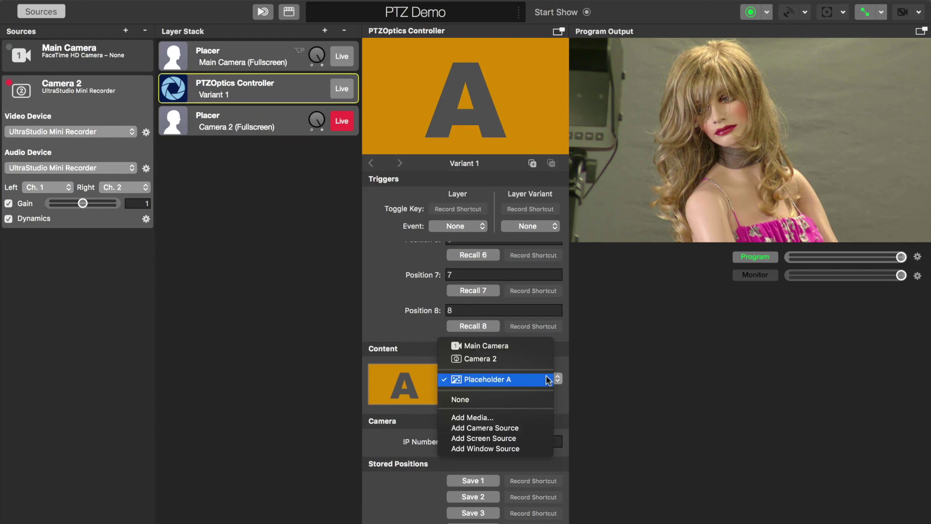
left_click(503, 360)
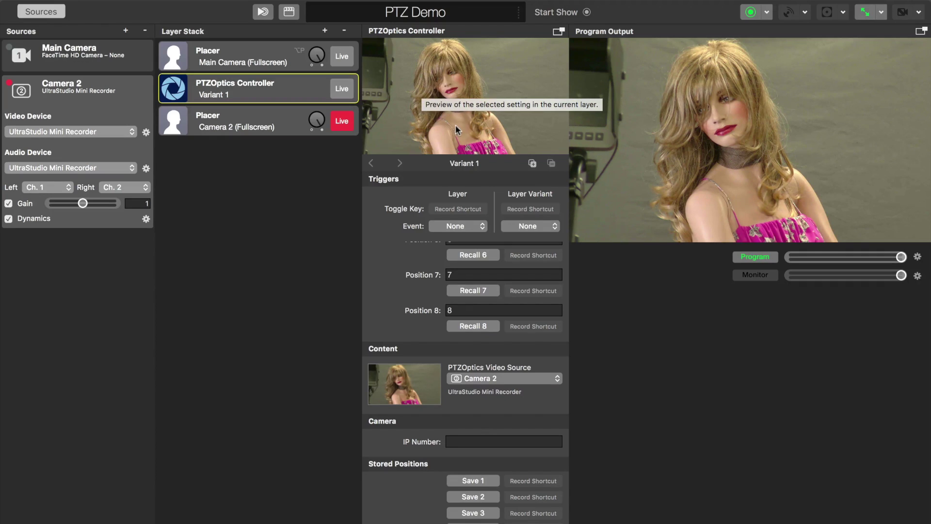
- Put the PTZOptics Controller layer live and set the camera IP Number to 10.1.10.101
left_click(340, 89)
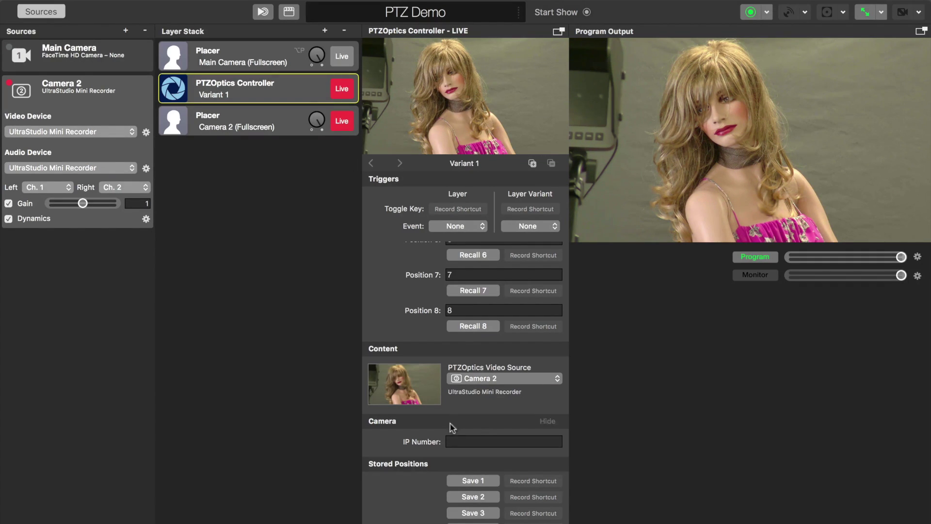
left_click(453, 440)
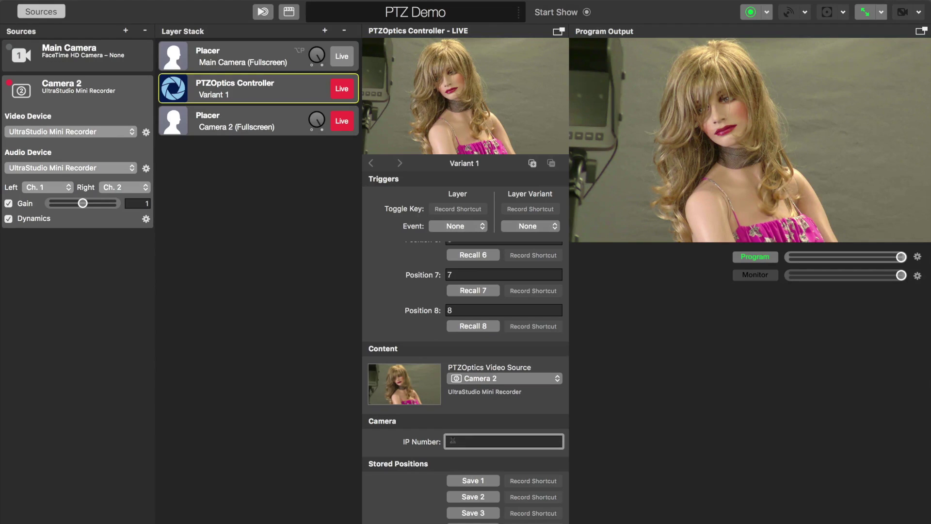
scroll(452, 440, "down", 2)
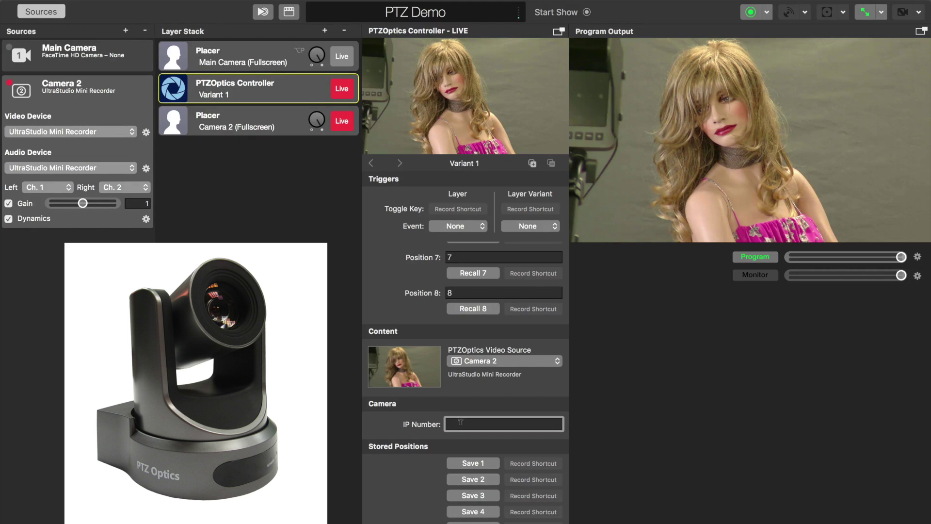
type("10.1.10.101")
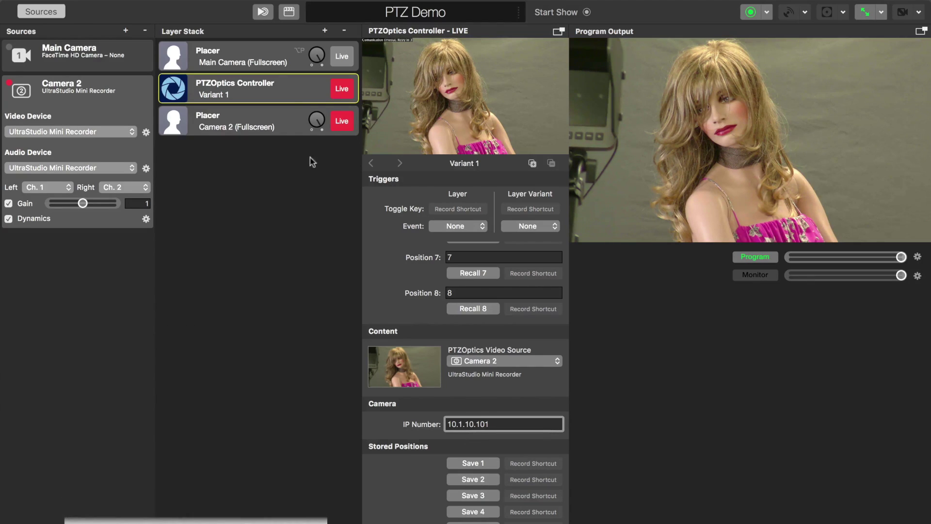
left_click(287, 87)
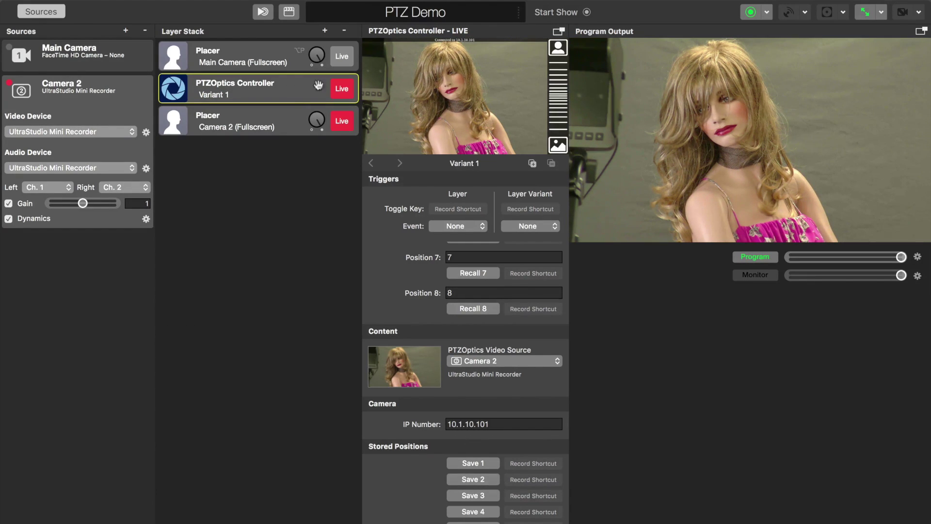
- In the enlarged controller view, pan Camera 2 left and zoom in to frame the mannequin's face
left_click(558, 32)
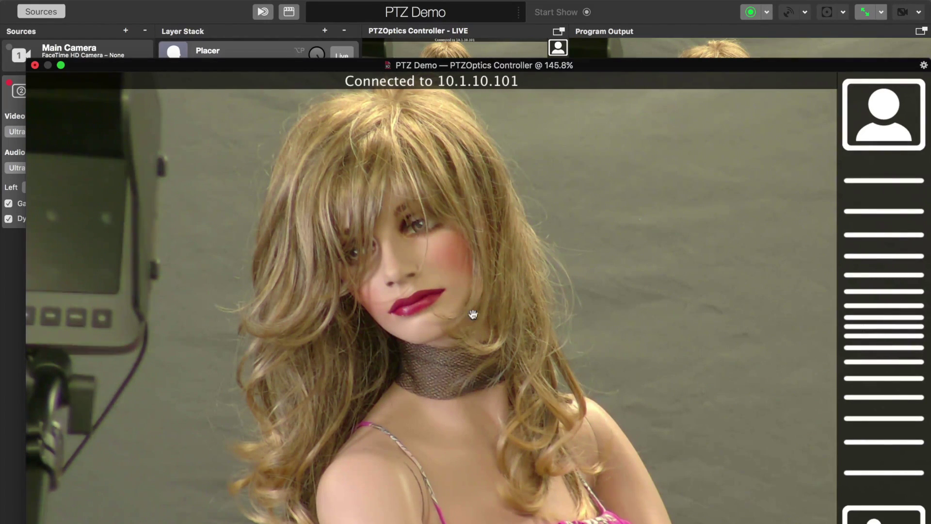
left_click_drag(460, 315, 501, 315)
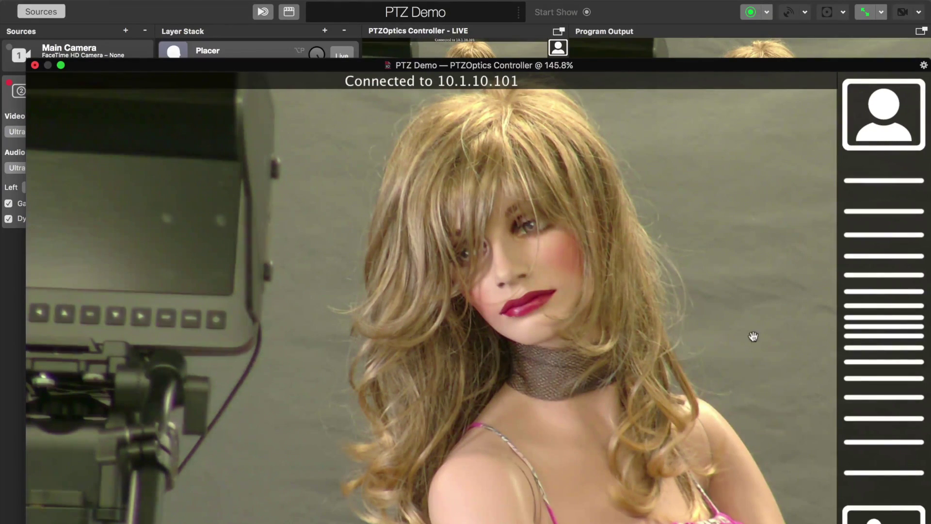
left_click(882, 387)
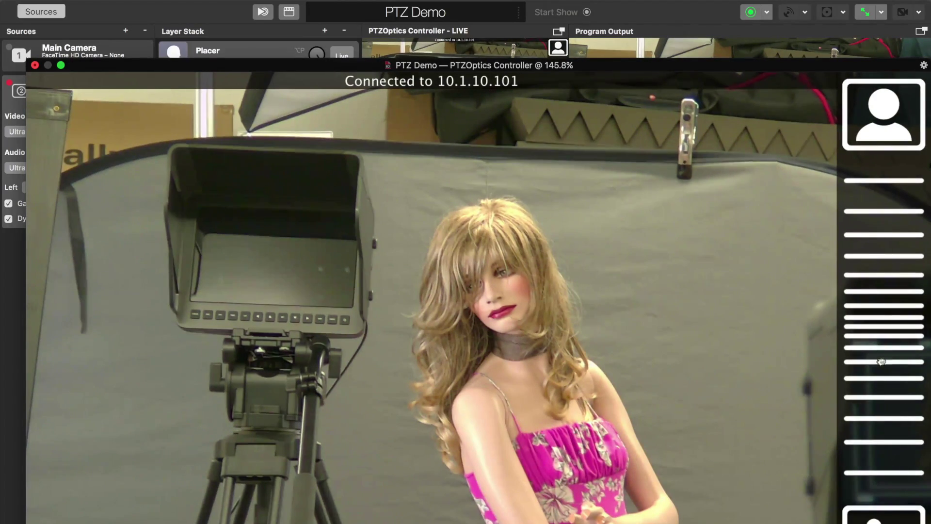
left_click(879, 306)
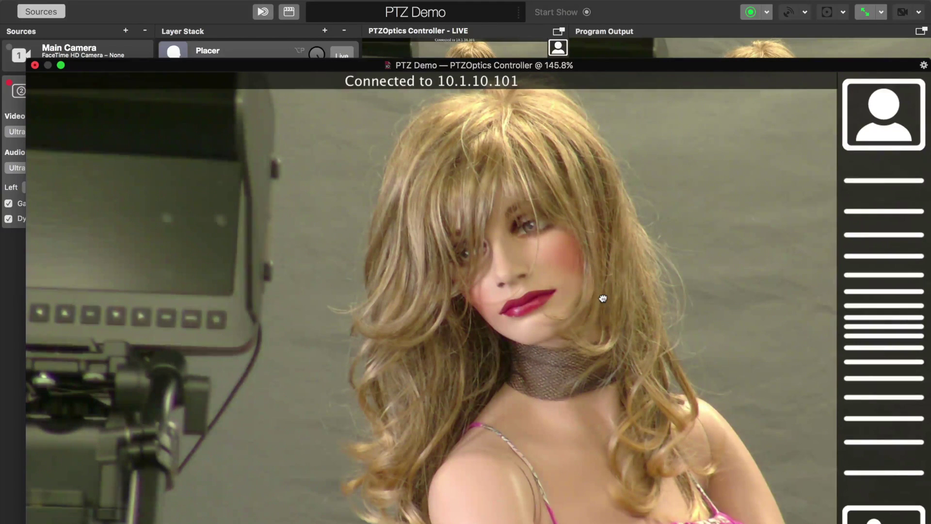
left_click(557, 301)
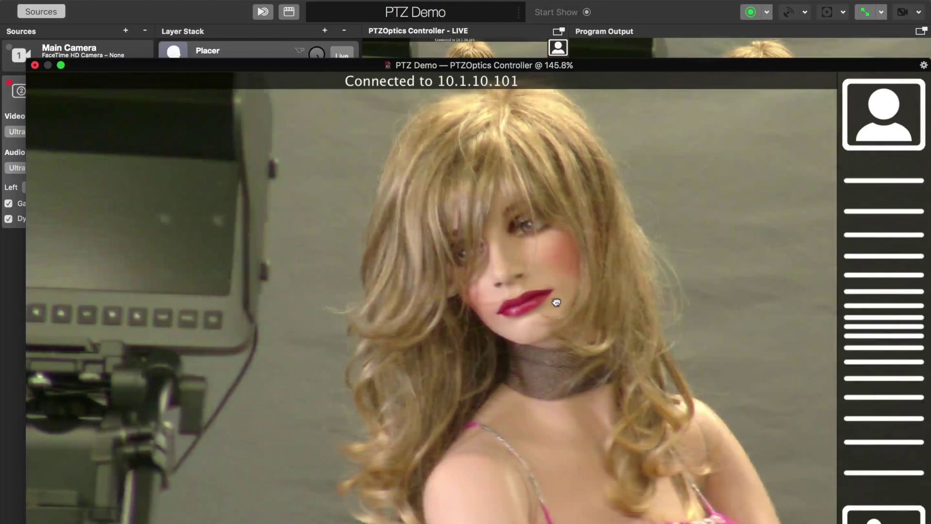
left_click(557, 301)
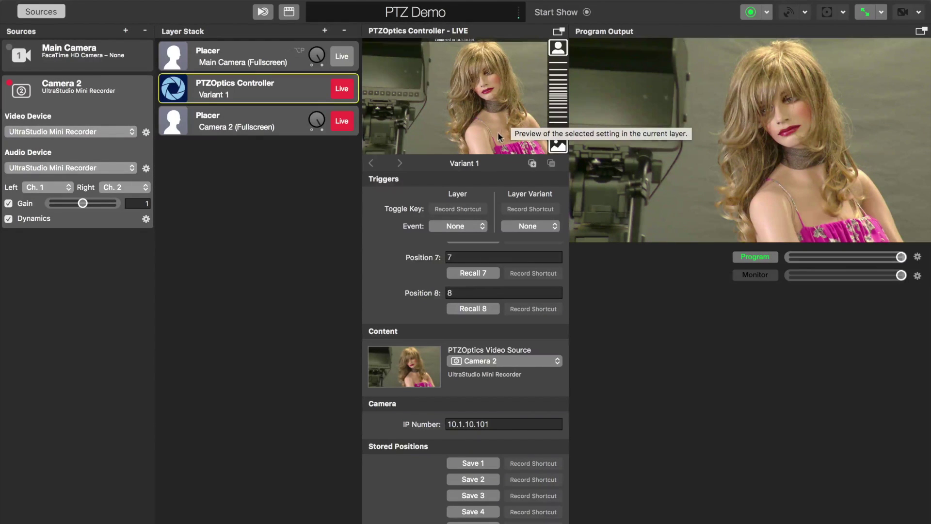
- Store the current framing as position 1, then zoom out and store the wide studio view as position 2
scroll(467, 393, "down", 2)
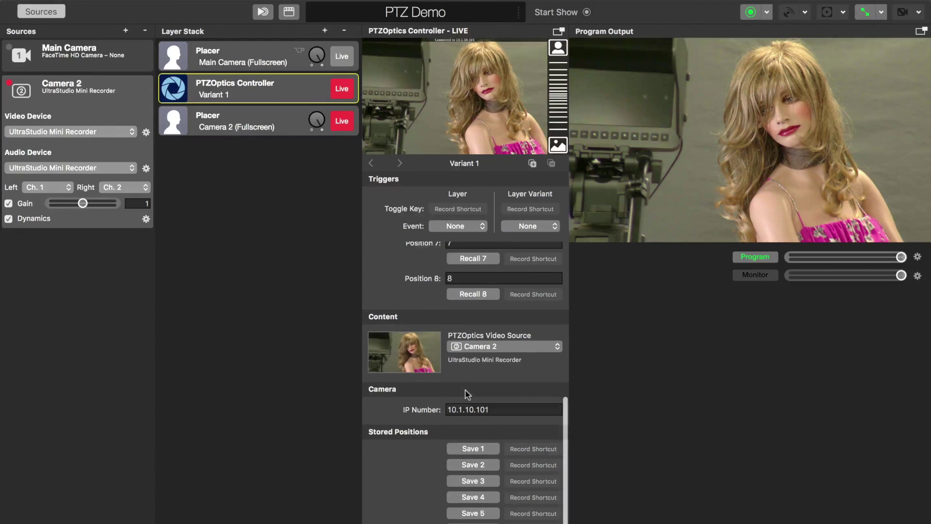
left_click(469, 455)
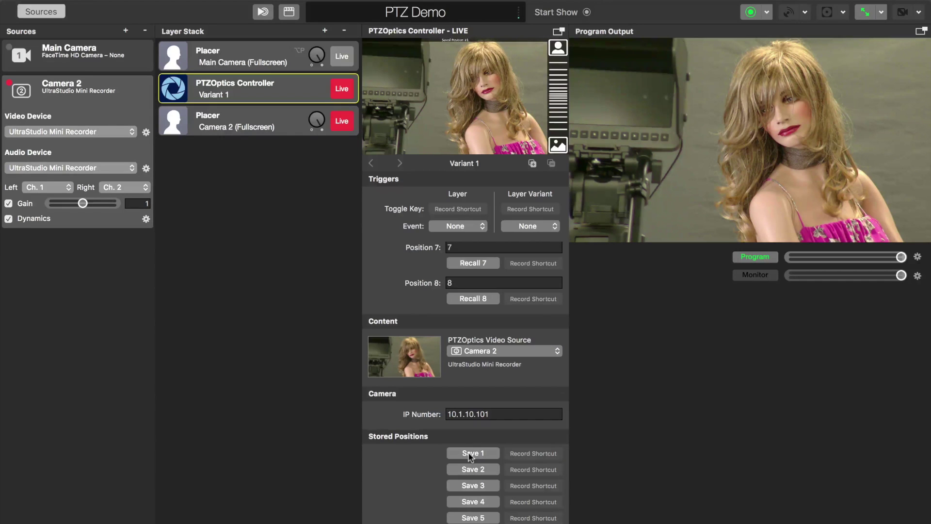
left_click(558, 124)
left_click_drag(558, 124, 556, 123)
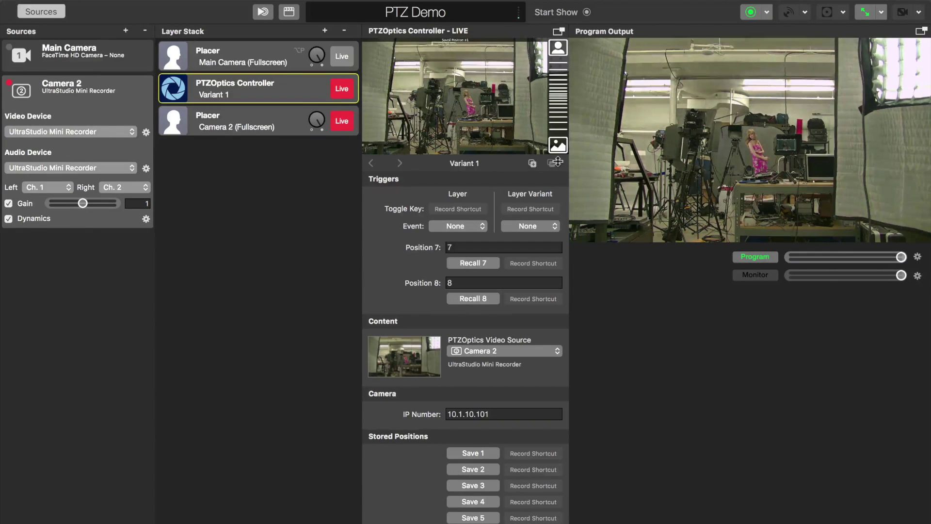
left_click(470, 468)
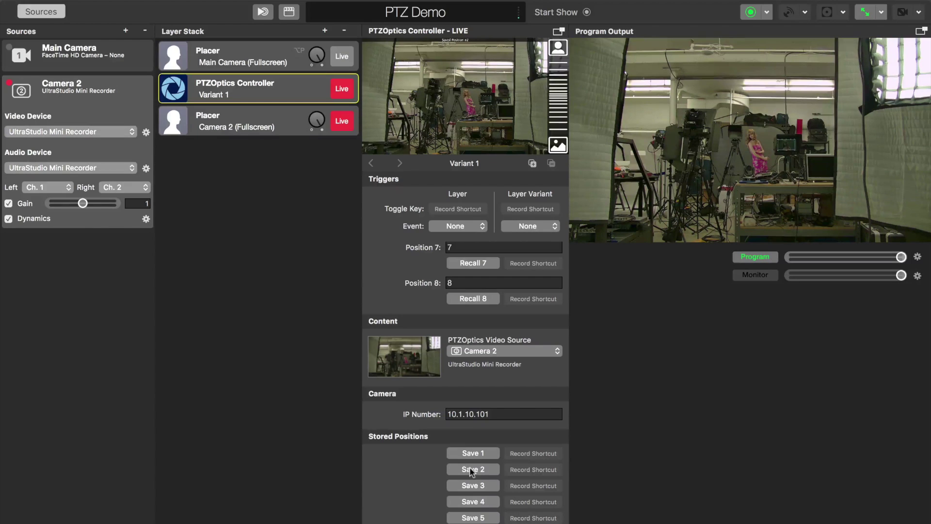
- Zoom, pan and tilt Camera 2 onto a close-up of the on-set monitor
left_click_drag(562, 107, 561, 92)
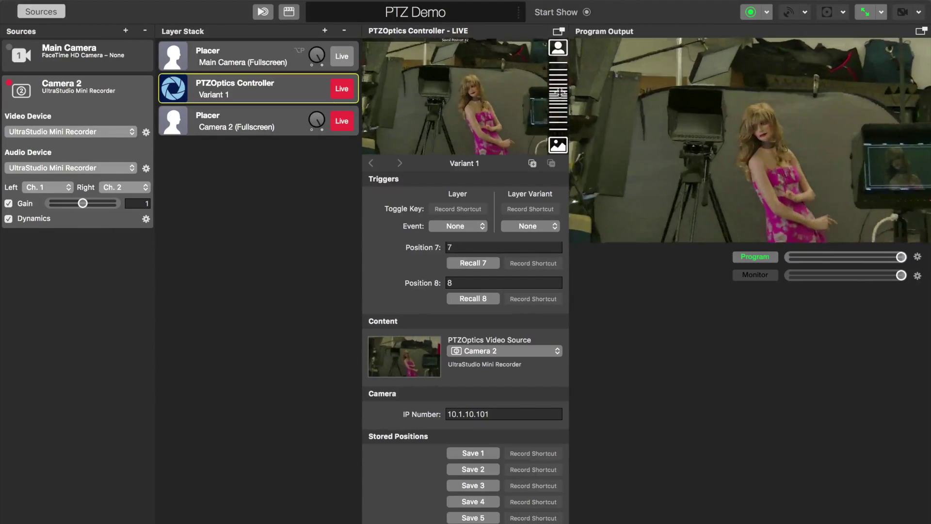
left_click_drag(491, 113, 473, 111)
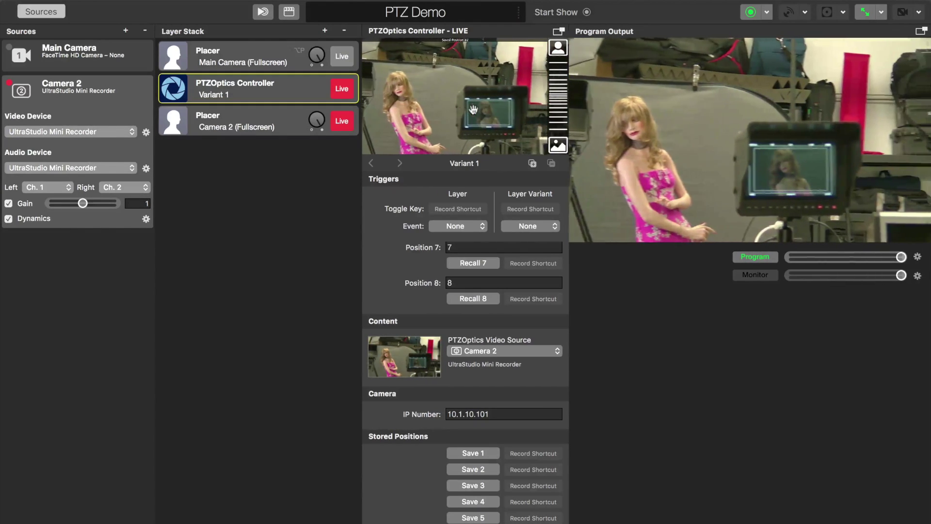
left_click(557, 111)
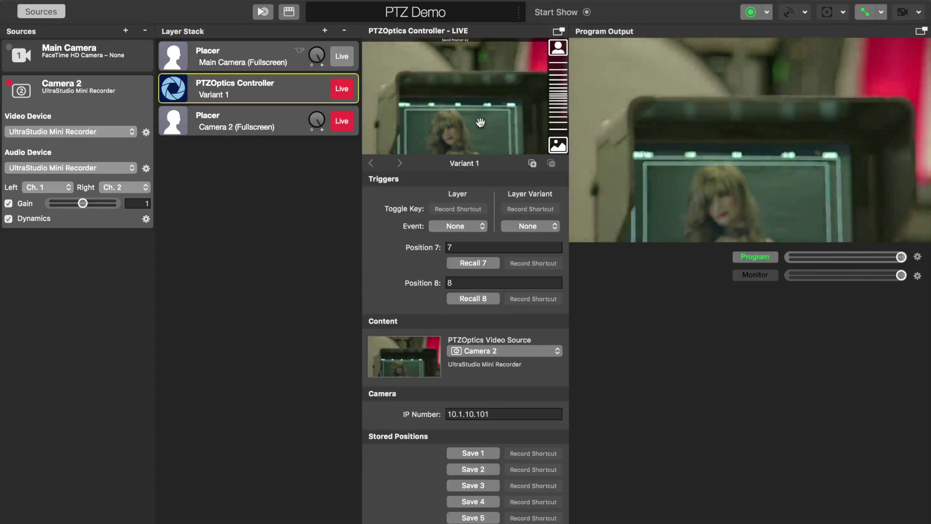
left_click_drag(485, 114, 485, 74)
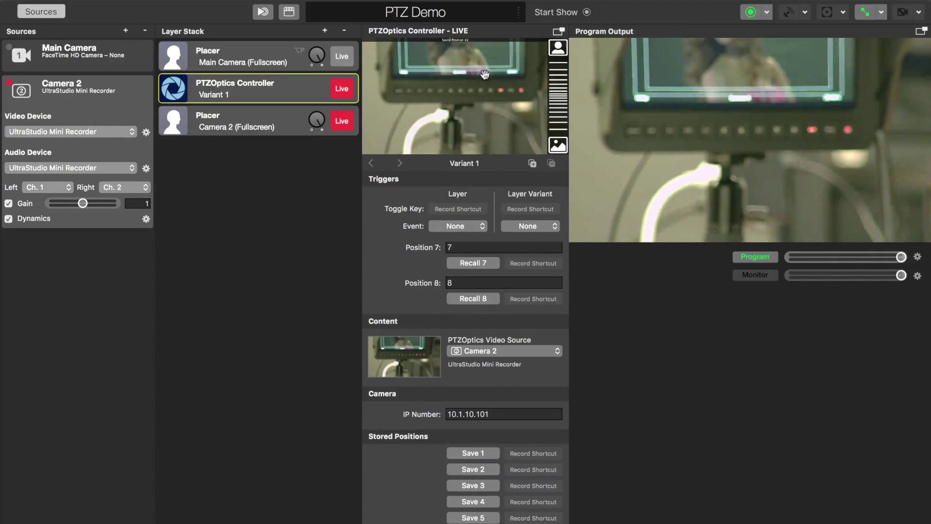
left_click_drag(485, 93, 485, 93)
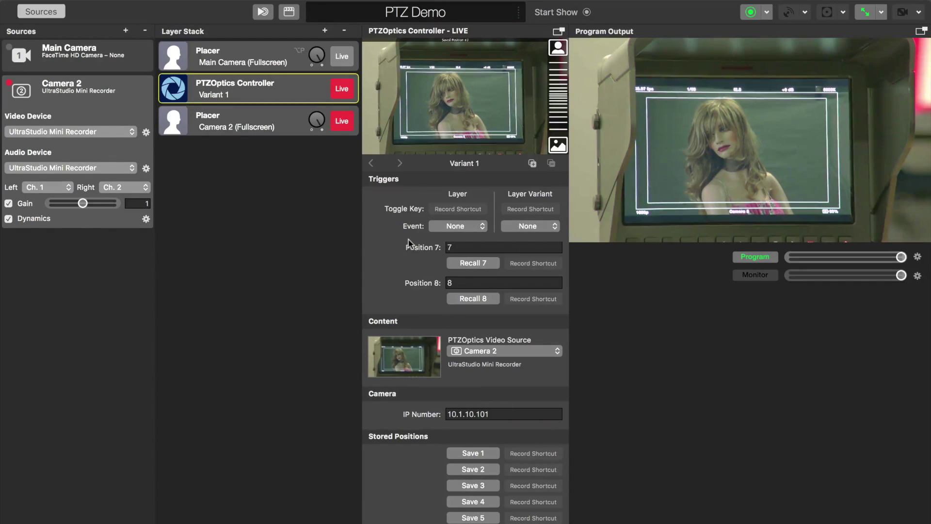
- Rename Position 1 to 'Close Up' and give its recall the shortcut 1
scroll(397, 298, "up", 10)
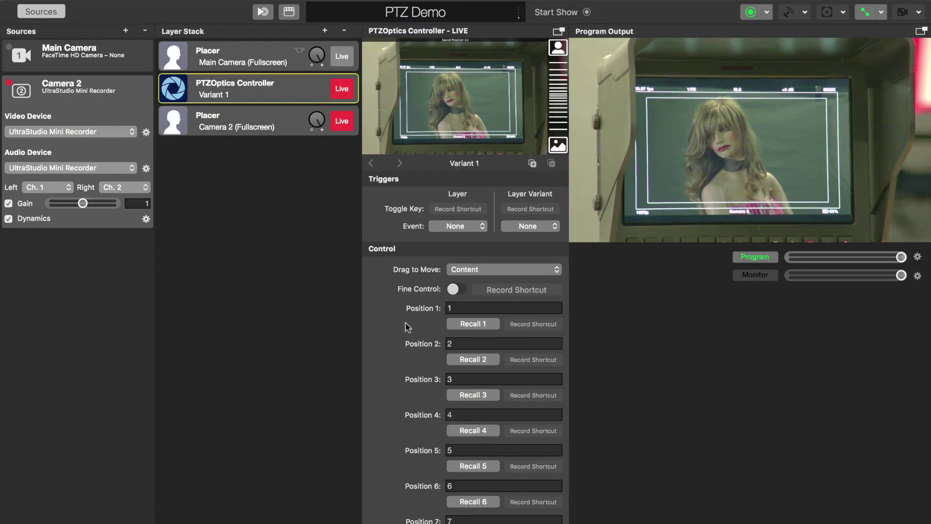
left_click(456, 308)
left_click_drag(456, 309, 445, 308)
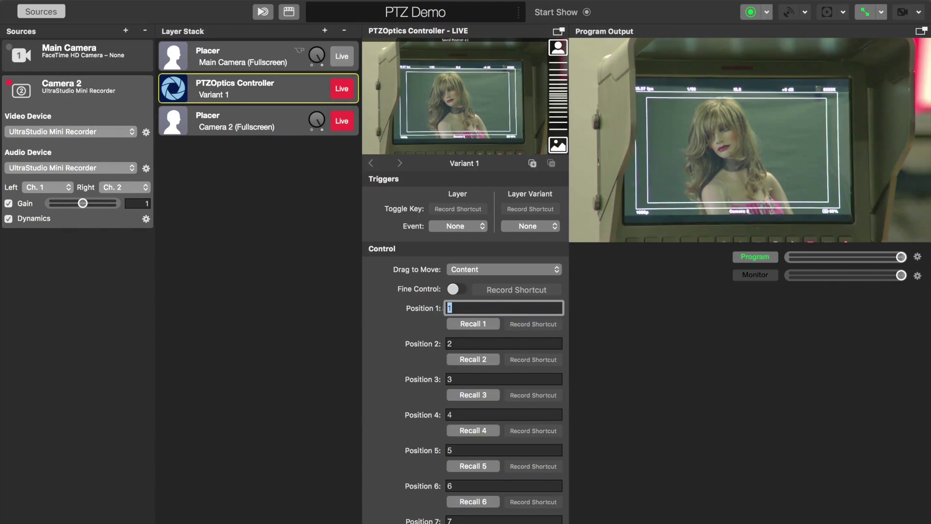
key("BackSpace")
type("Close Up")
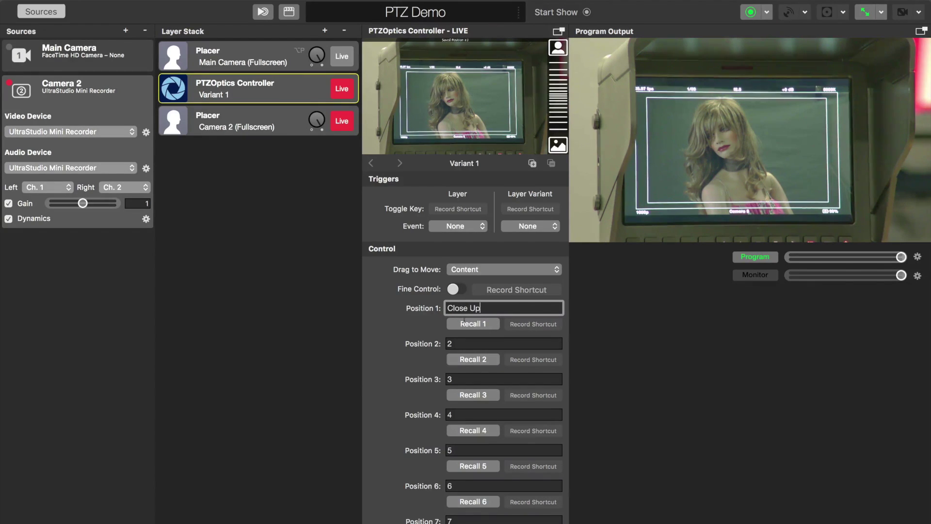
left_click(512, 328)
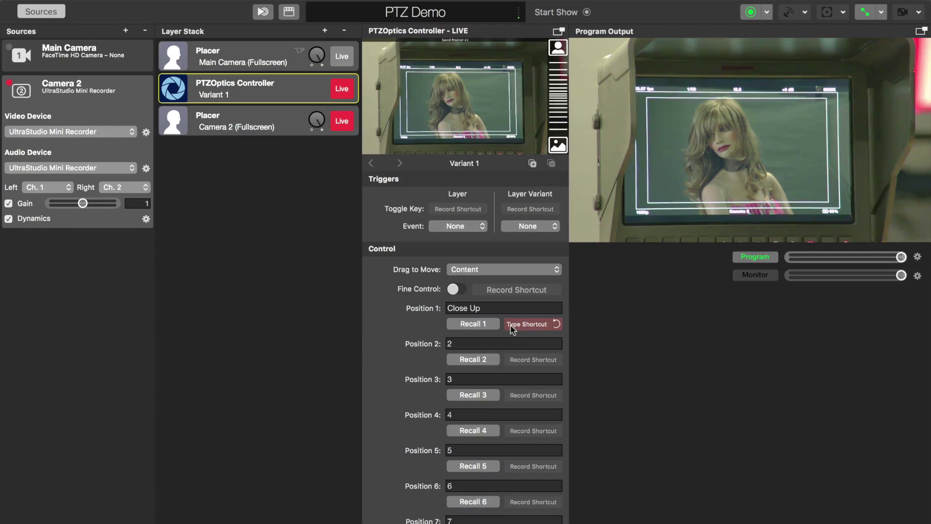
key("1")
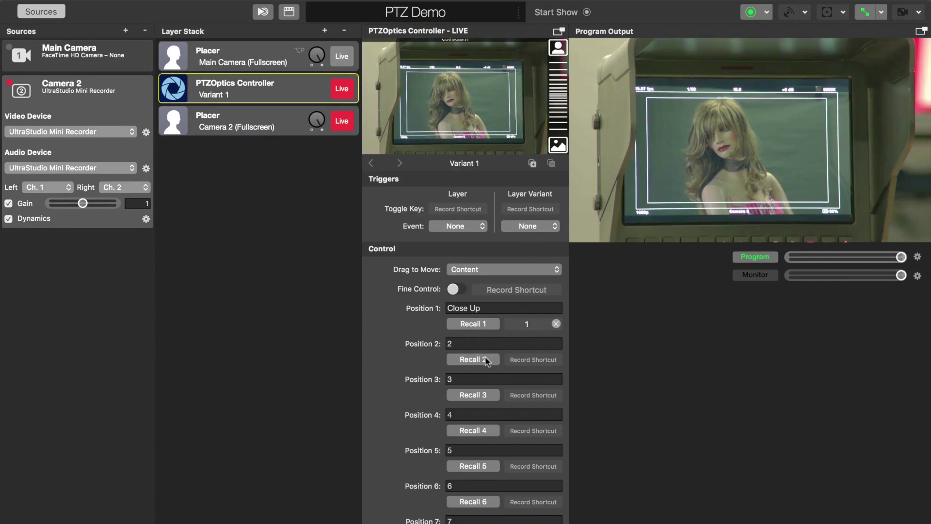
- Rename Position 2 to 'Wide' and give its recall the shortcut 2
left_click(473, 344)
left_click_drag(473, 343, 442, 344)
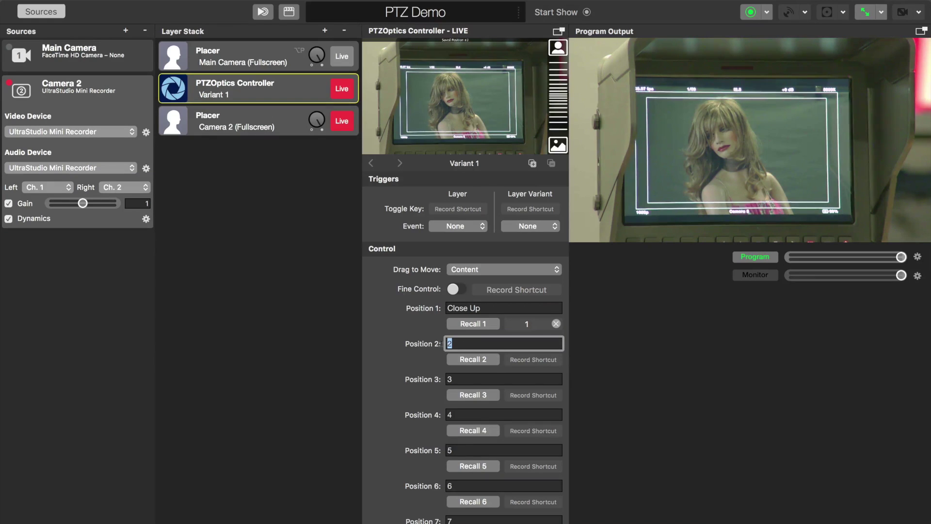
type("Wide")
left_click(508, 360)
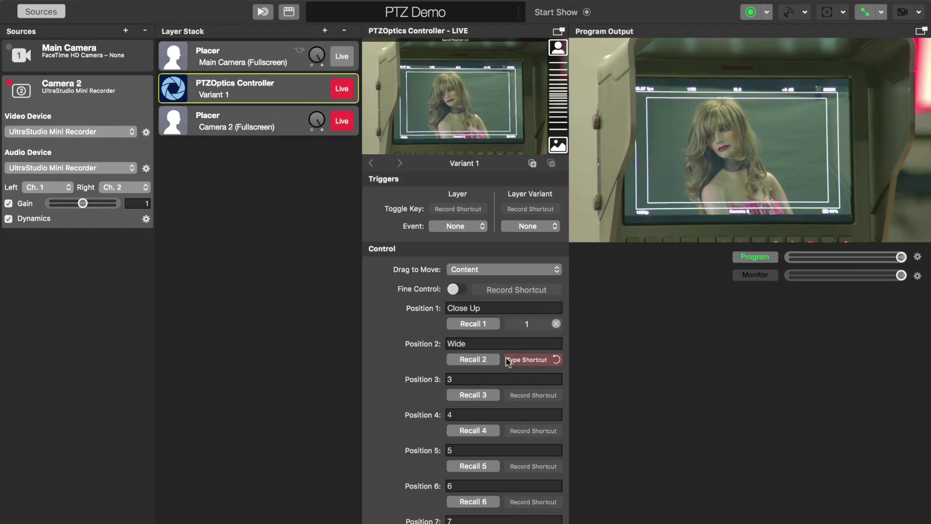
key("2")
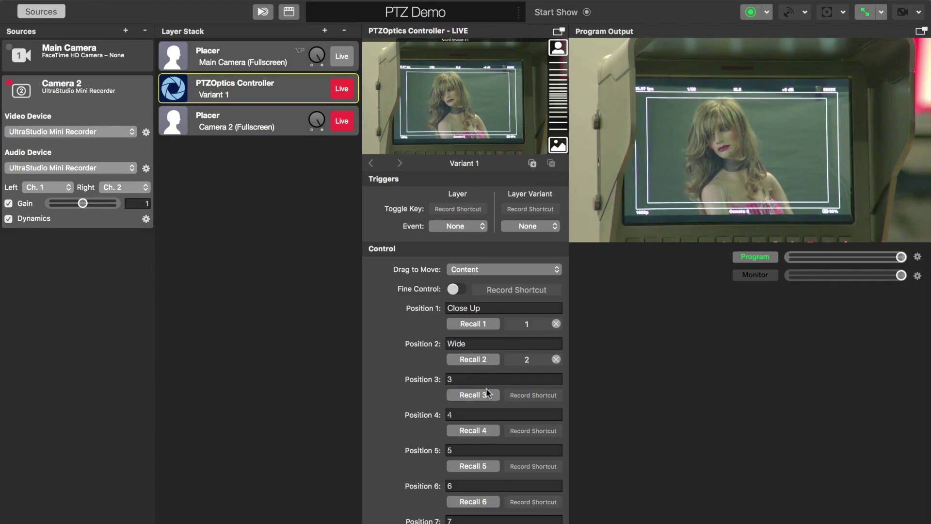
- Rename Position 3 to 'Camera CU' and give its recall the shortcut 3
double_click(473, 380)
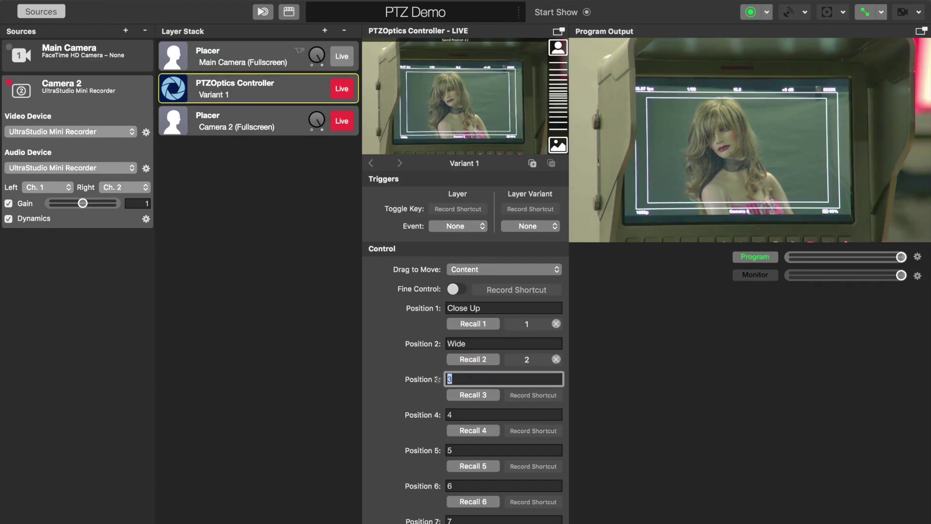
type("Camera ")
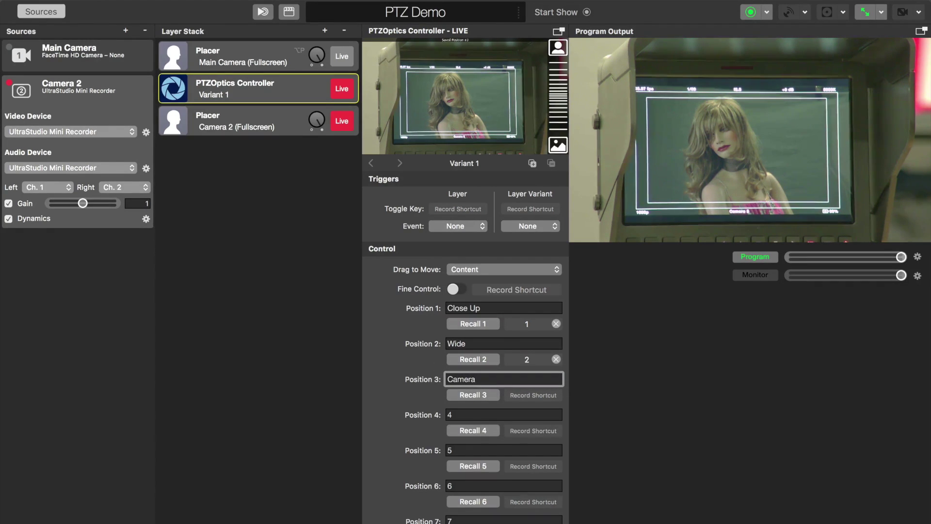
type("CU")
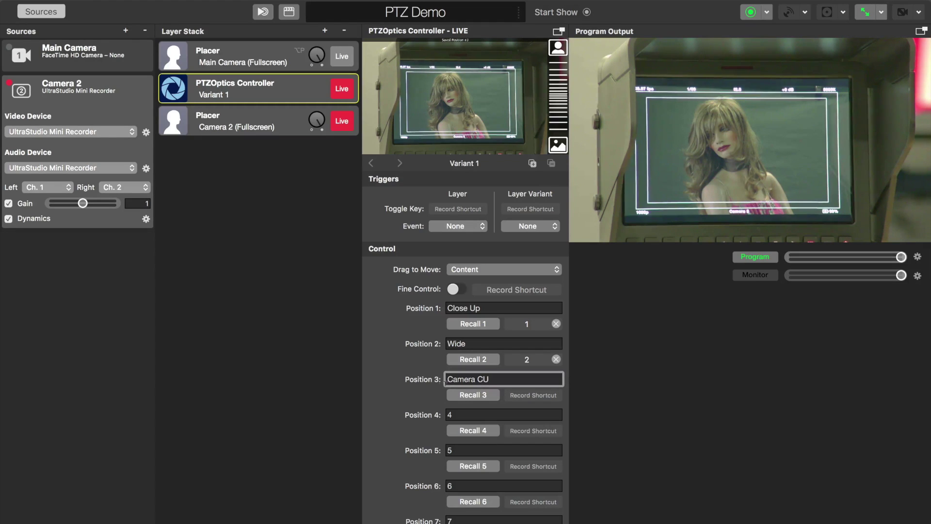
left_click(526, 395)
key("3")
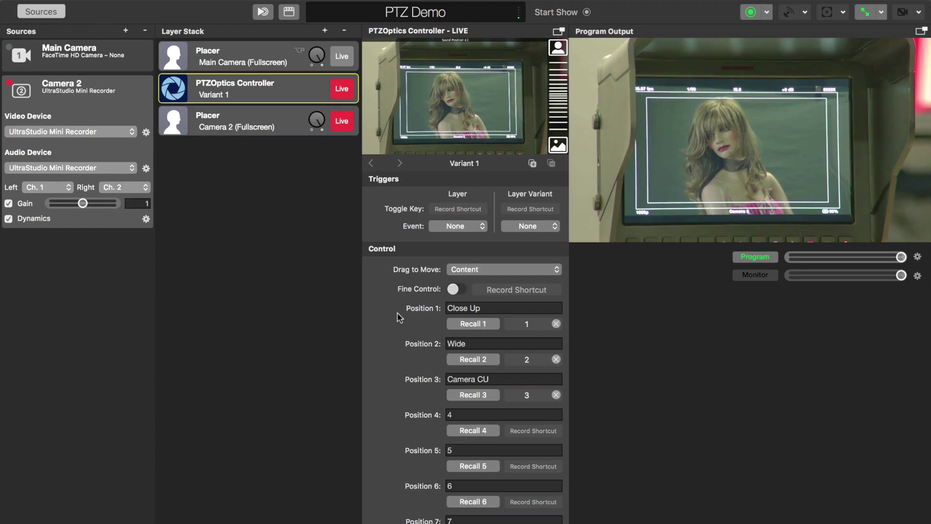
- Use the recall shortcut keys to move Camera 2 through the Wide and Camera CU presets, ending on Close Up
key("1")
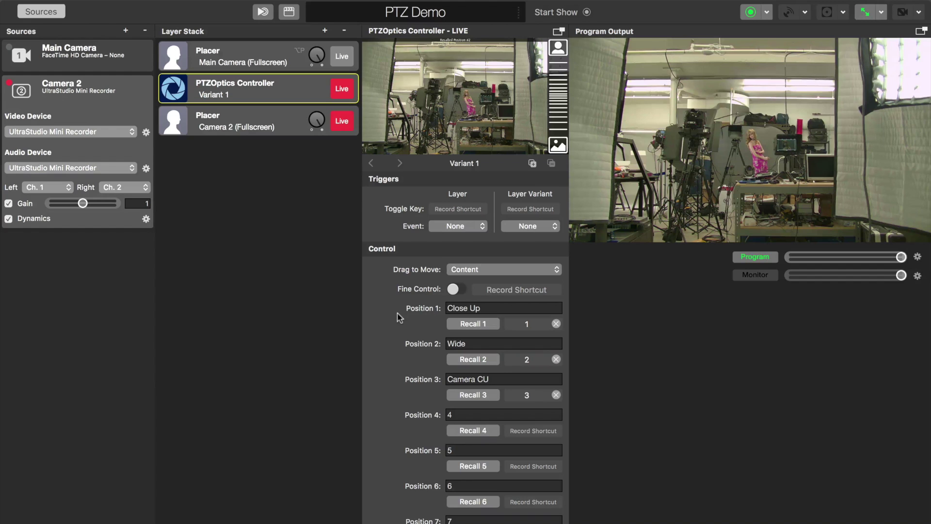
key("3")
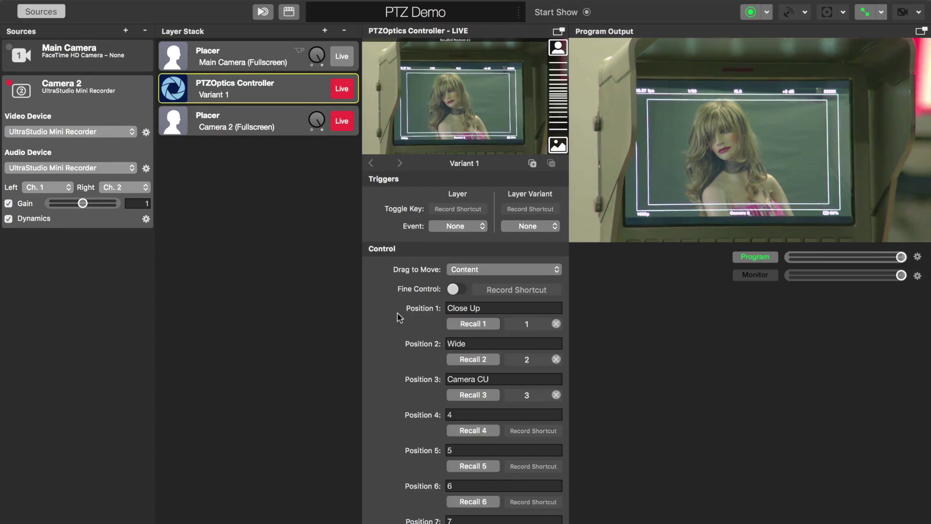
key("1")
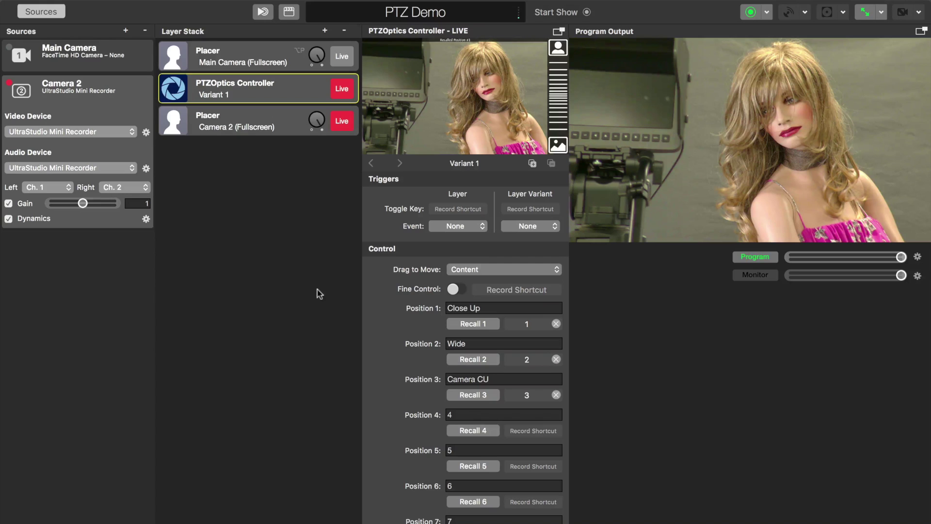
scroll(396, 369, "down", 3)
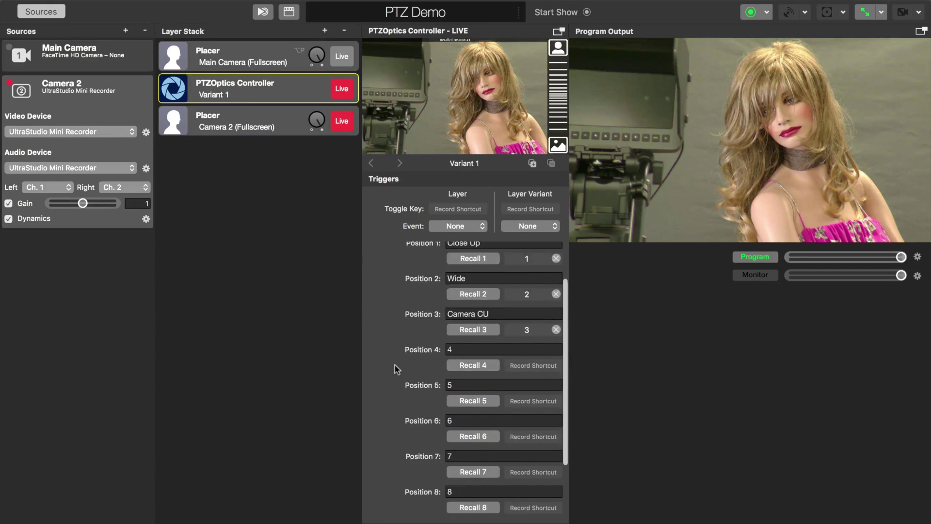
scroll(396, 369, "down", 5)
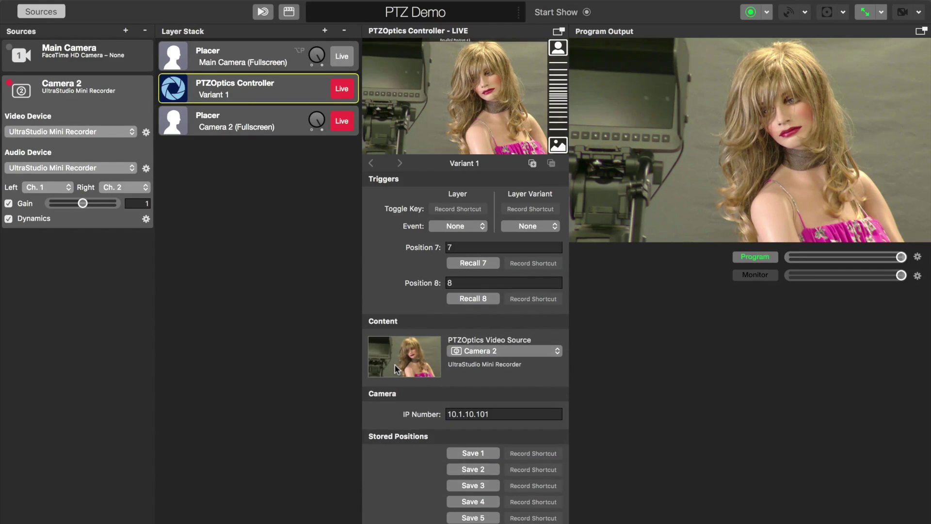
scroll(396, 368, "up", 7)
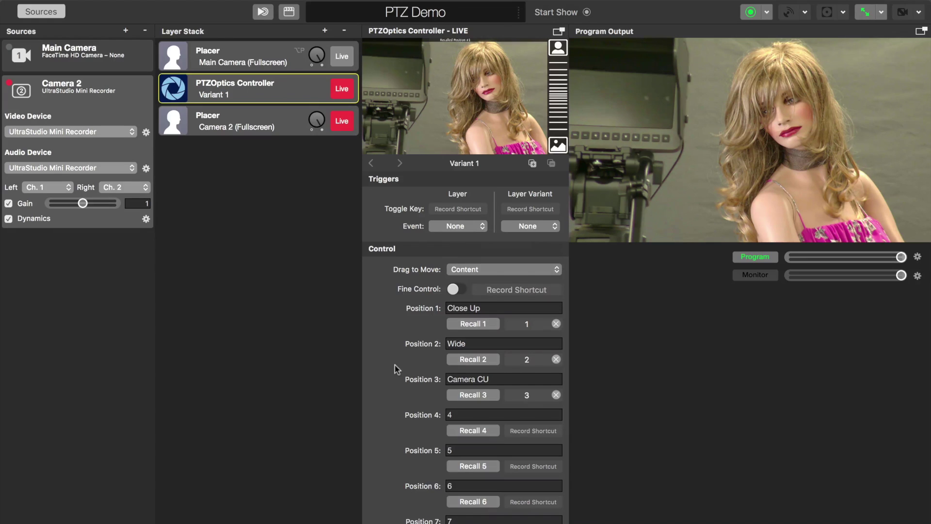